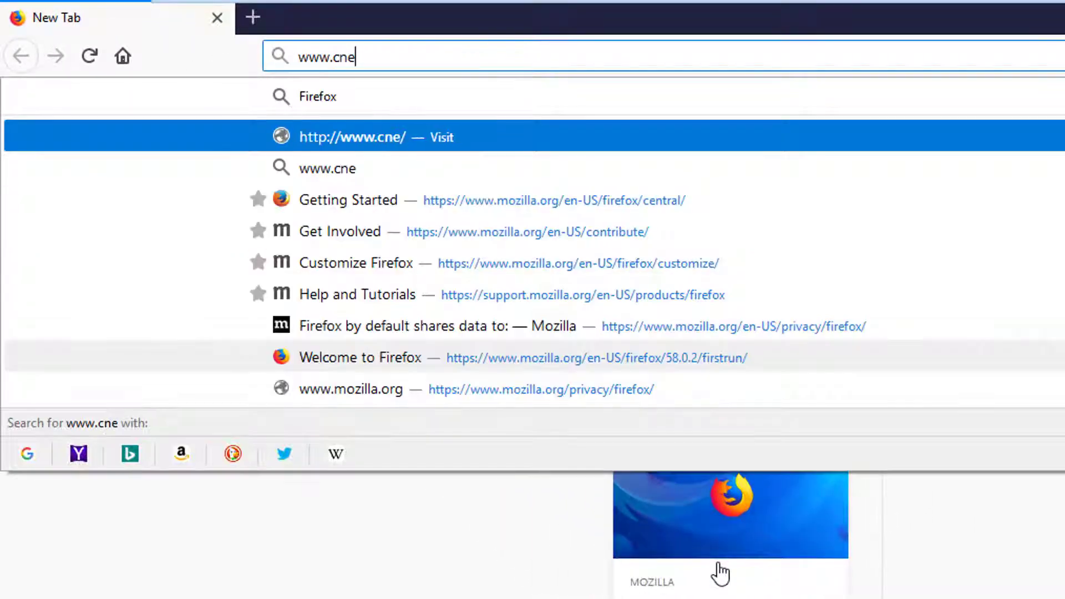
type("t.com")
key("Return")
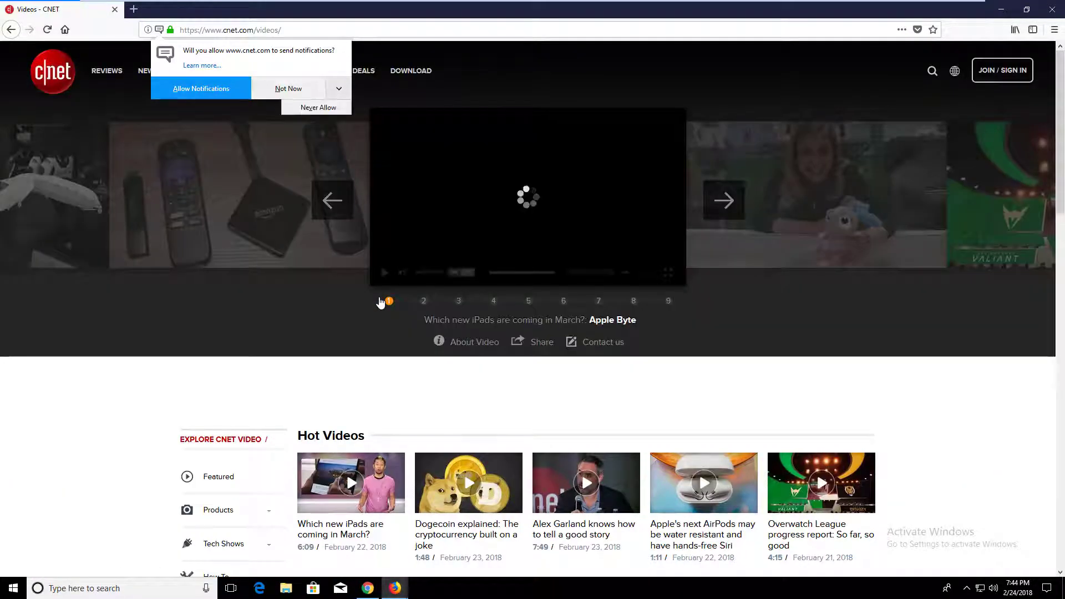
key("Escape")
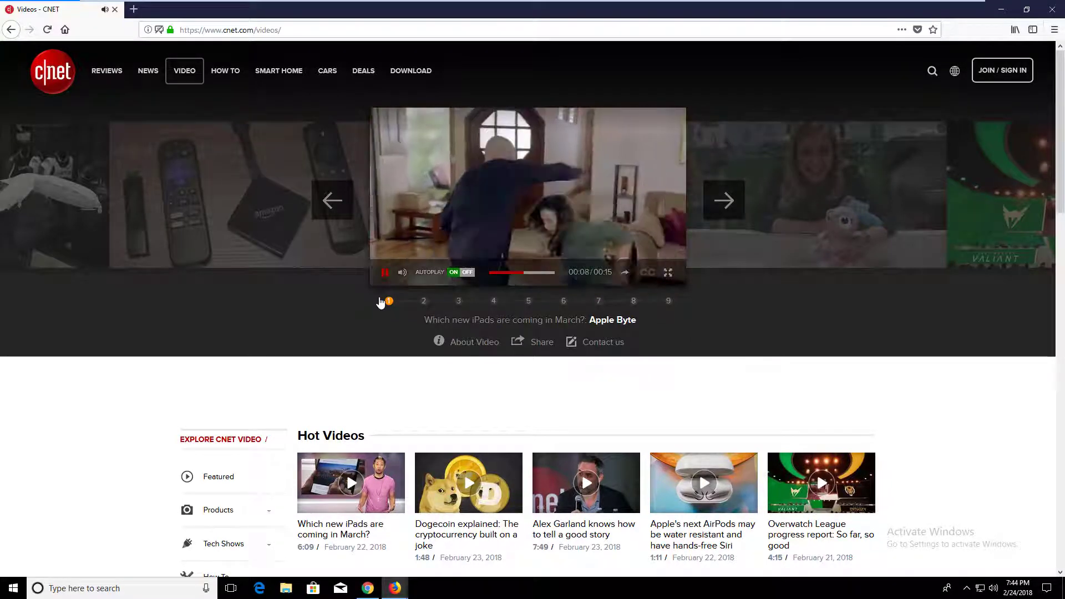
key("space")
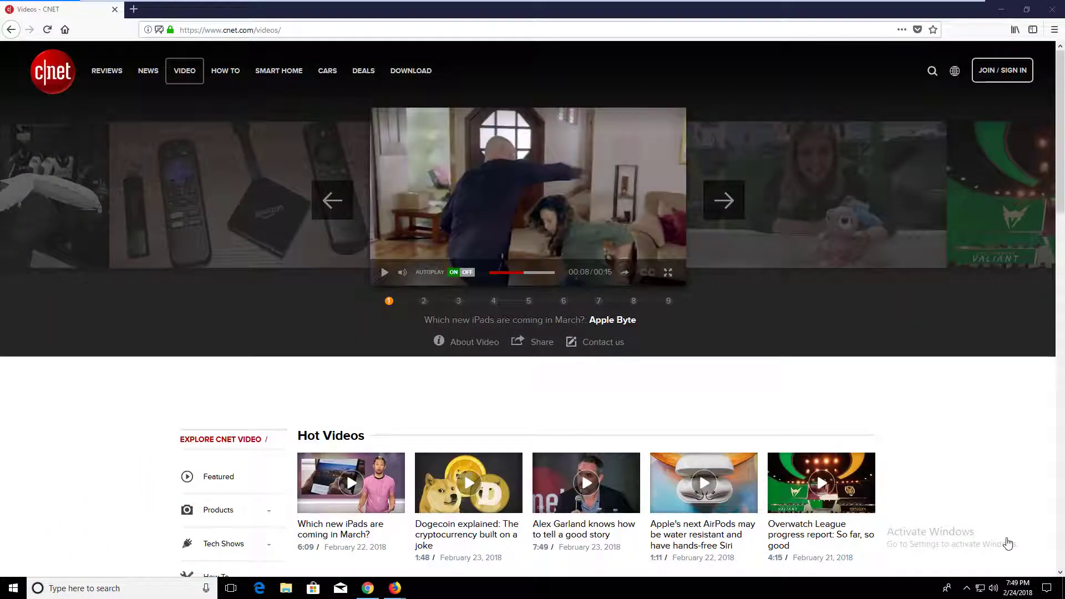
- Load about:config in a new tab and accept the 'I accept the risk!' warning
left_click(133, 9)
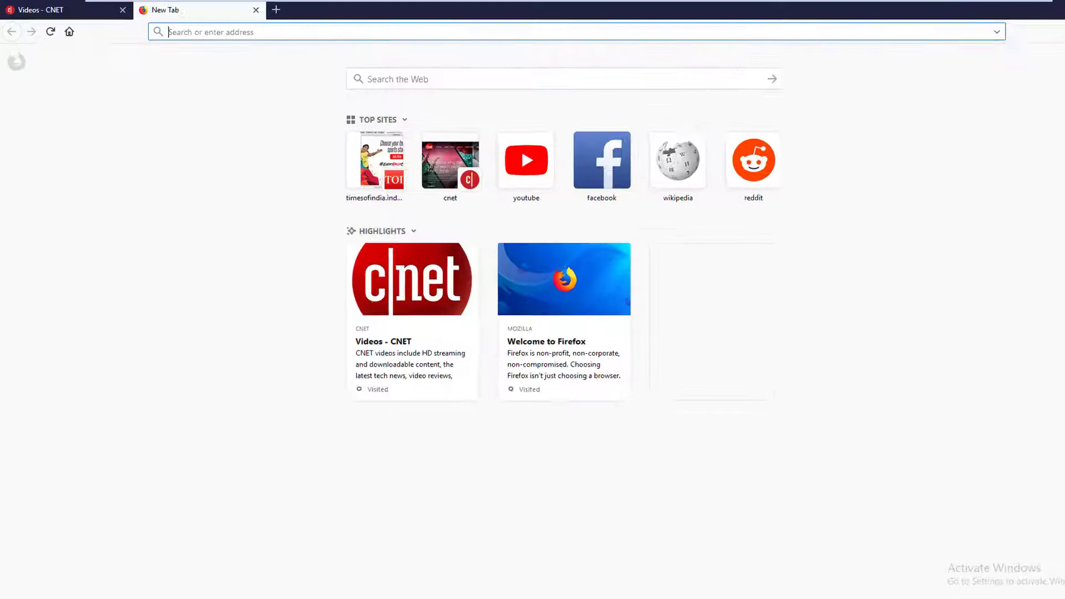
type("about")
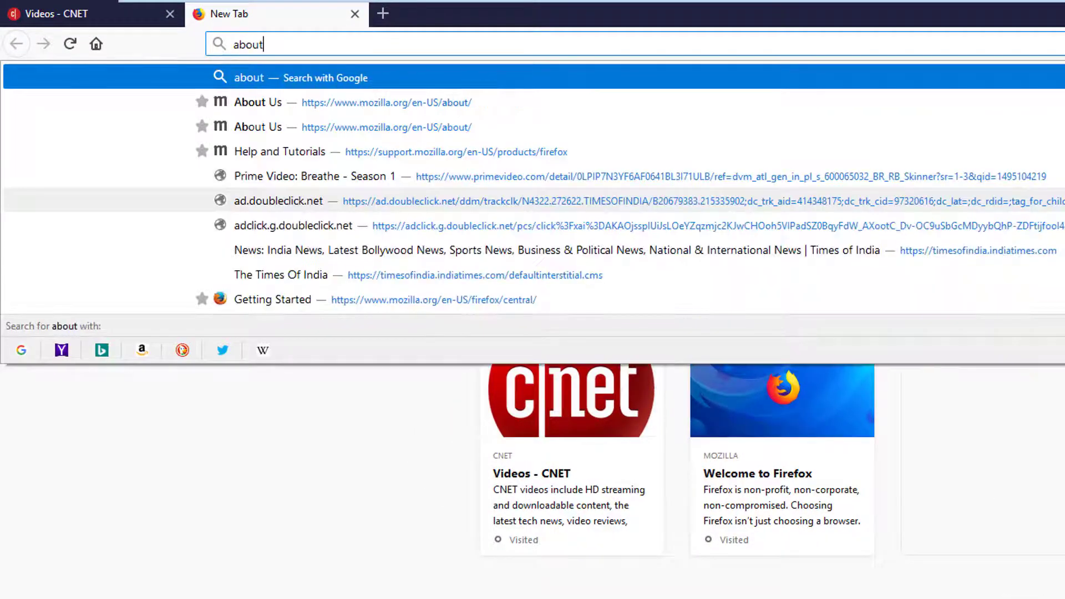
type(":con")
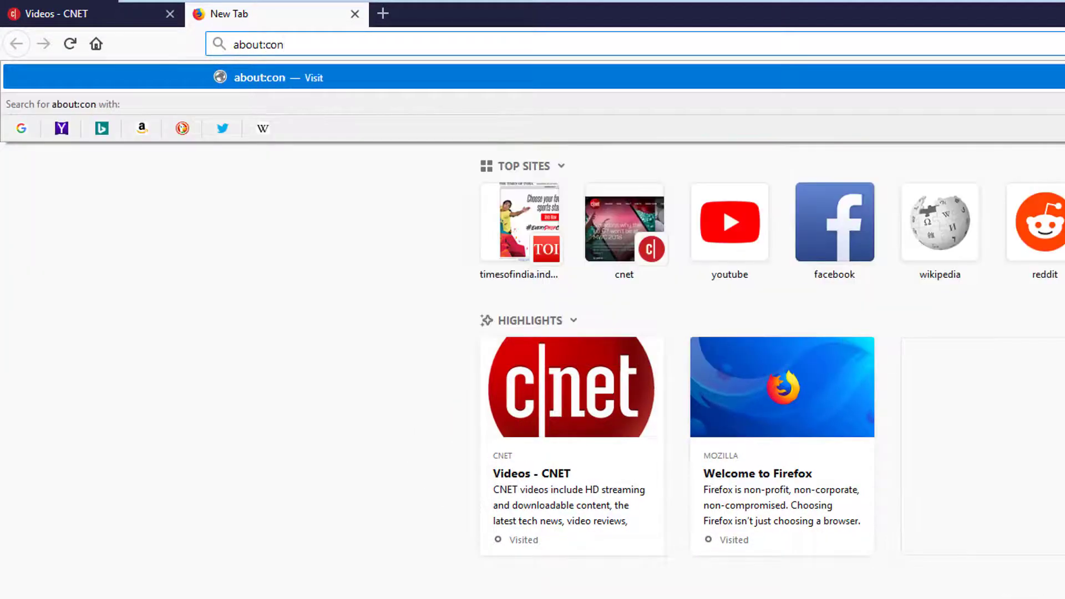
type("fig")
key("Return")
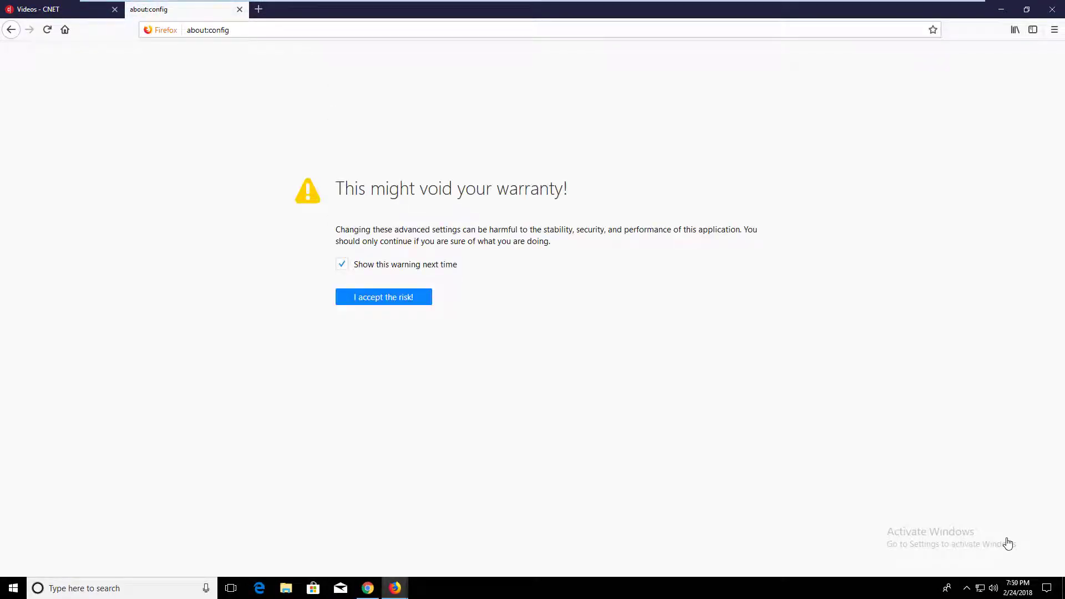
key("Return")
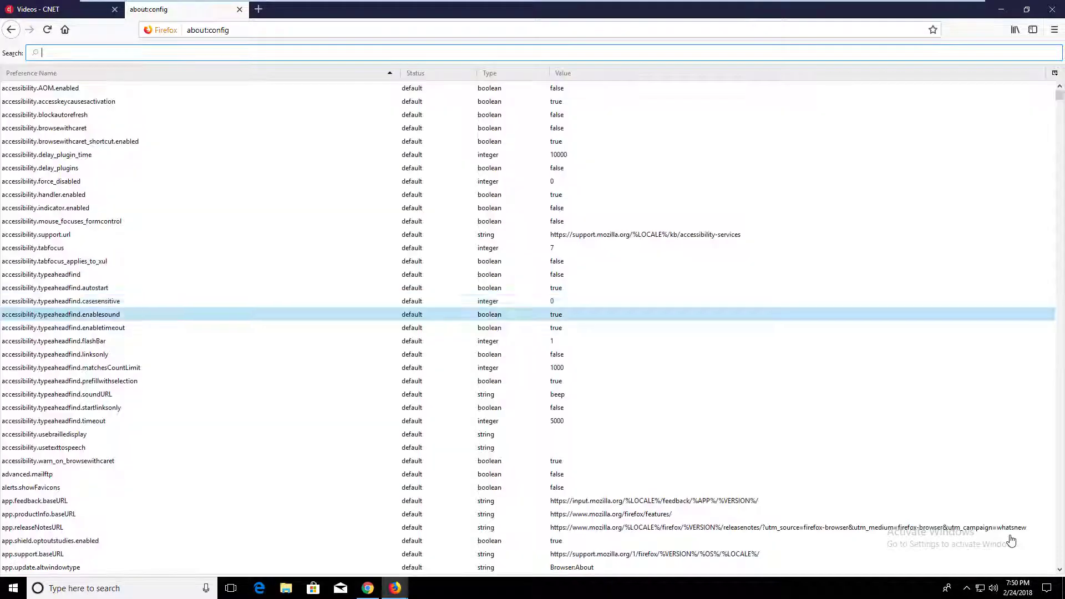
key("Down")
key("Down")
key("Up")
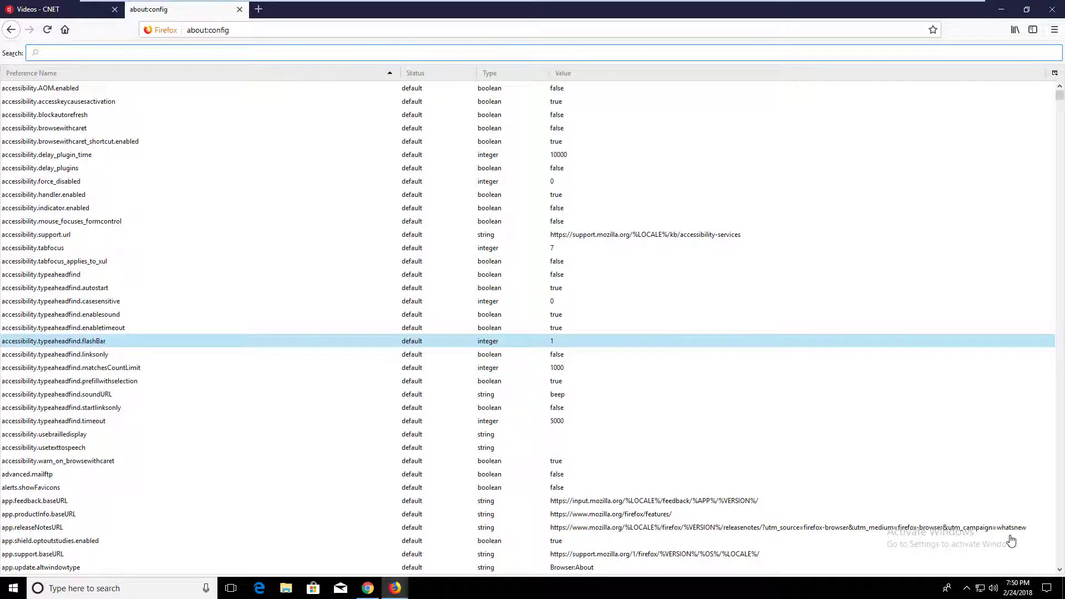
- Briefly view Help > Troubleshooting Information, then close that tab
left_click(1055, 30)
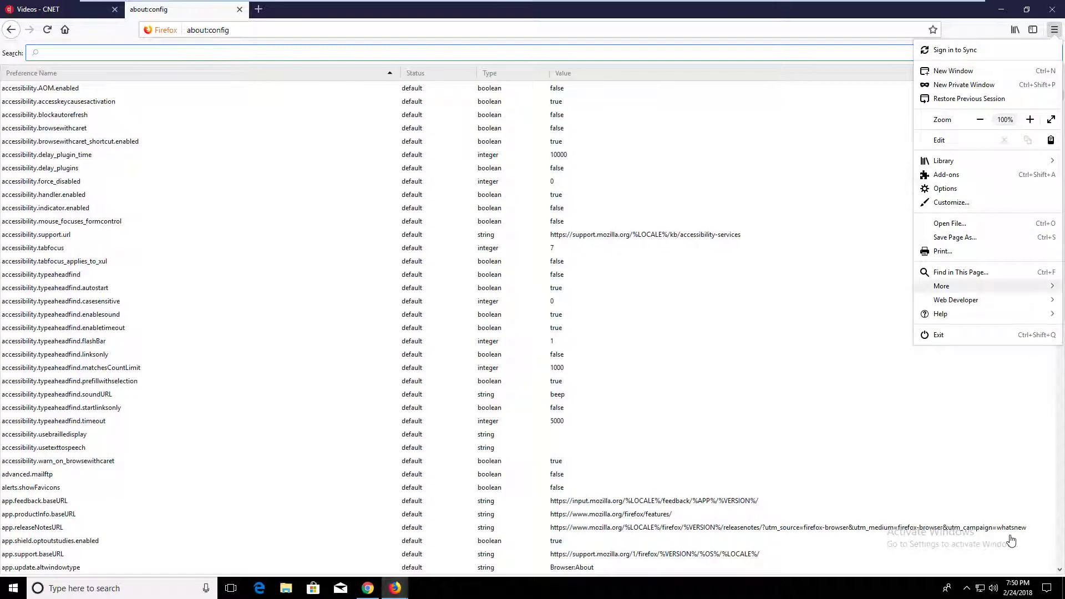
key("Down")
key("Down")
key("Return")
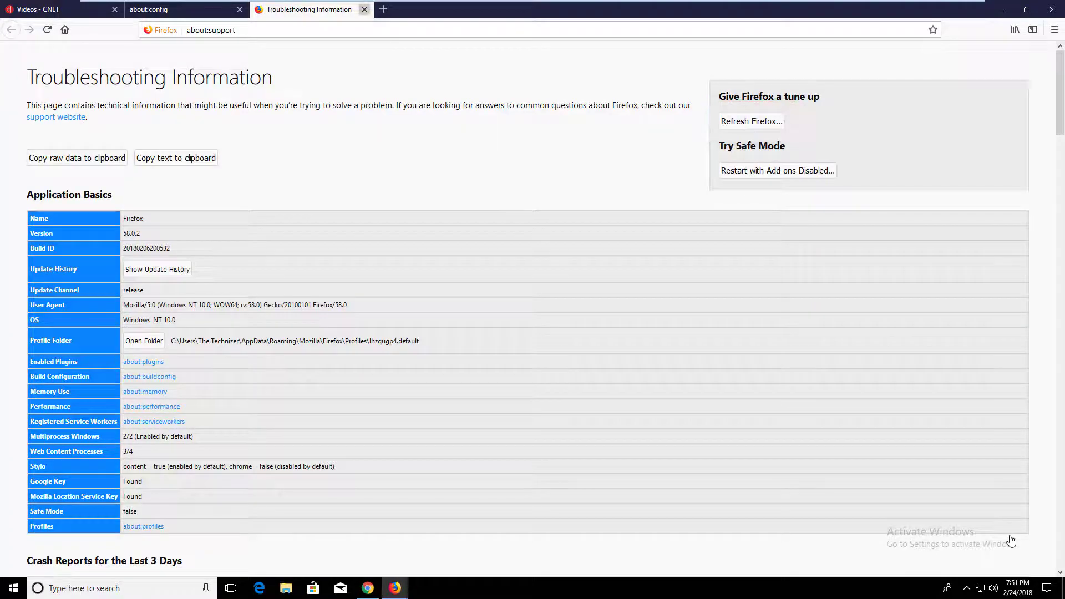
key("ctrl+w")
key("Down")
key("Down")
key("Down")
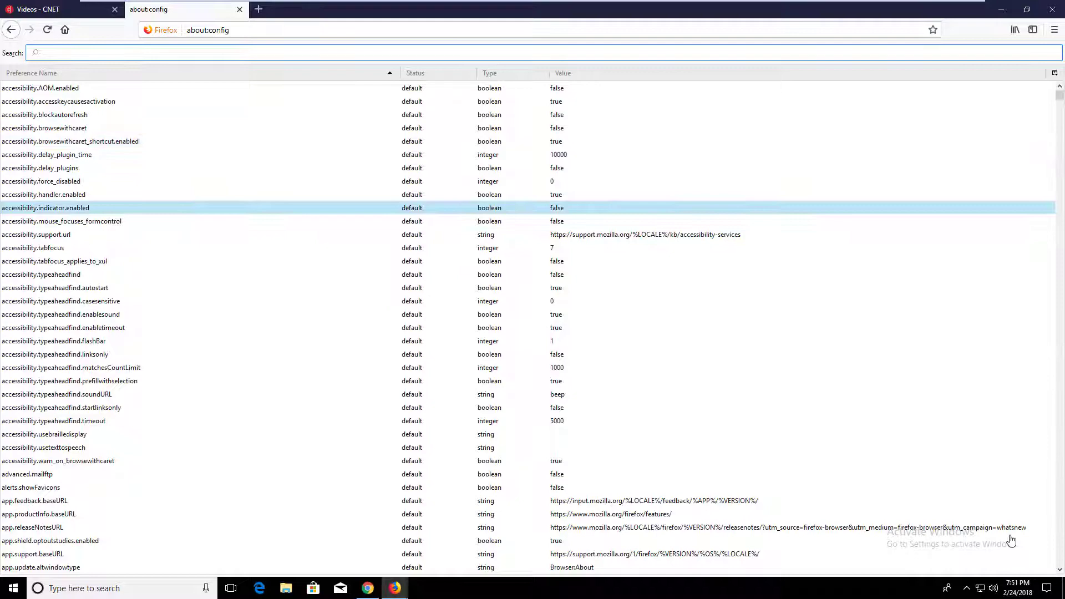
type("autoplay")
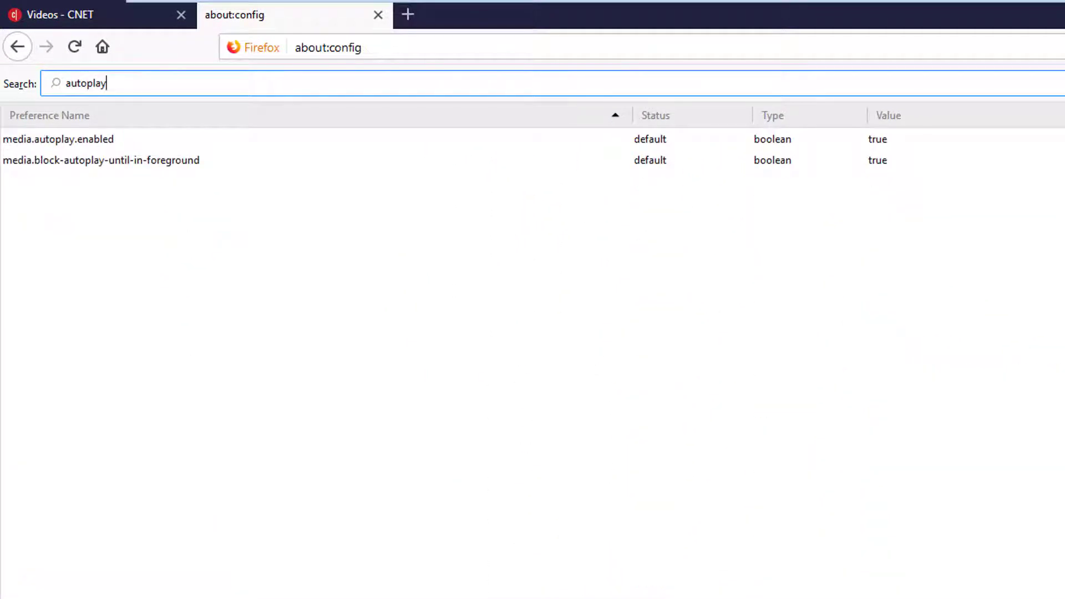
- Select media.autoplay.enabled in the about:config list and toggle it to false
key("Down")
key("Up")
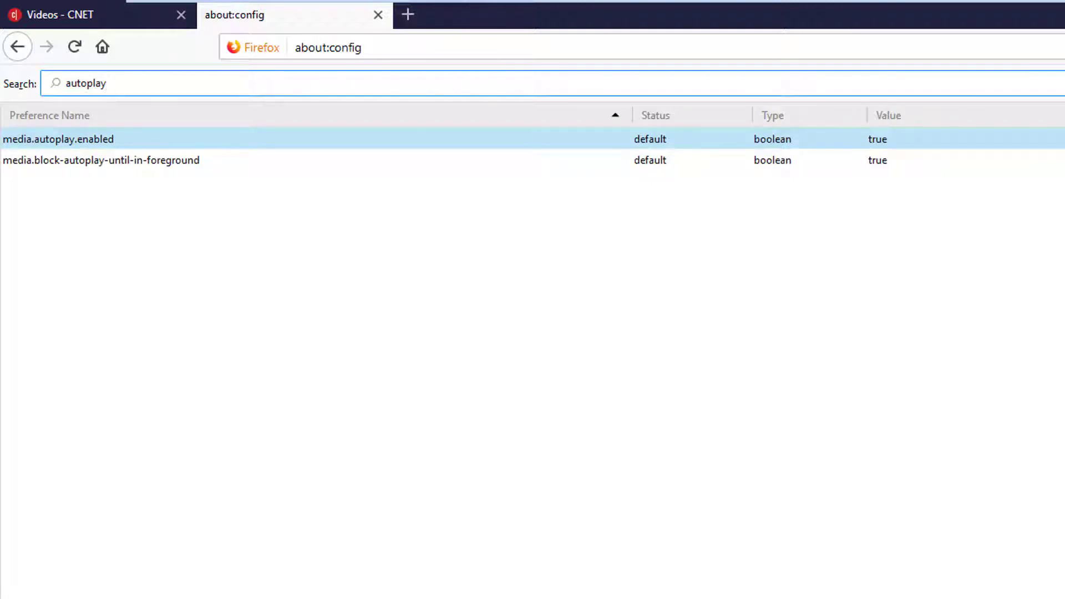
key("Tab")
key("Return")
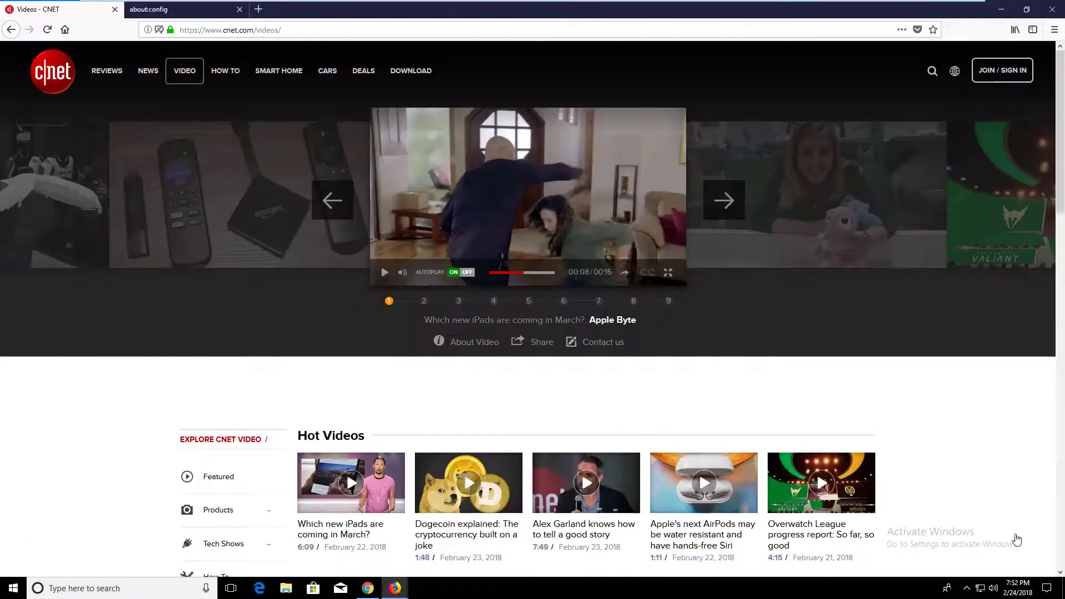
- Reload the CNET videos page to confirm the featured video no longer autoplays
left_click(47, 29)
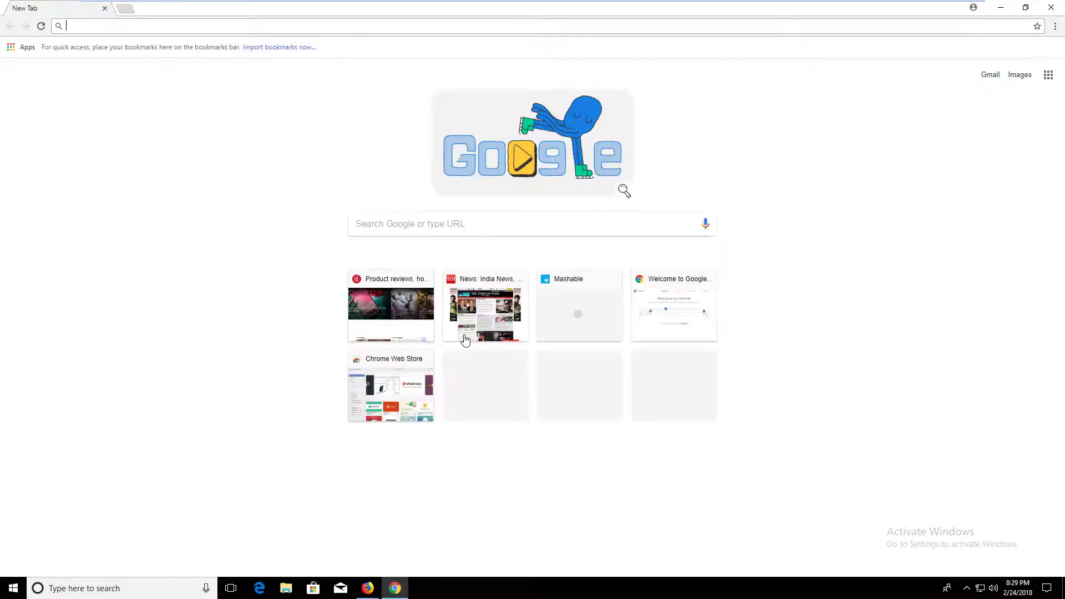
- Paste-and-go to the Newsweek article, then open Chrome's About page showing version 64
right_click(167, 26)
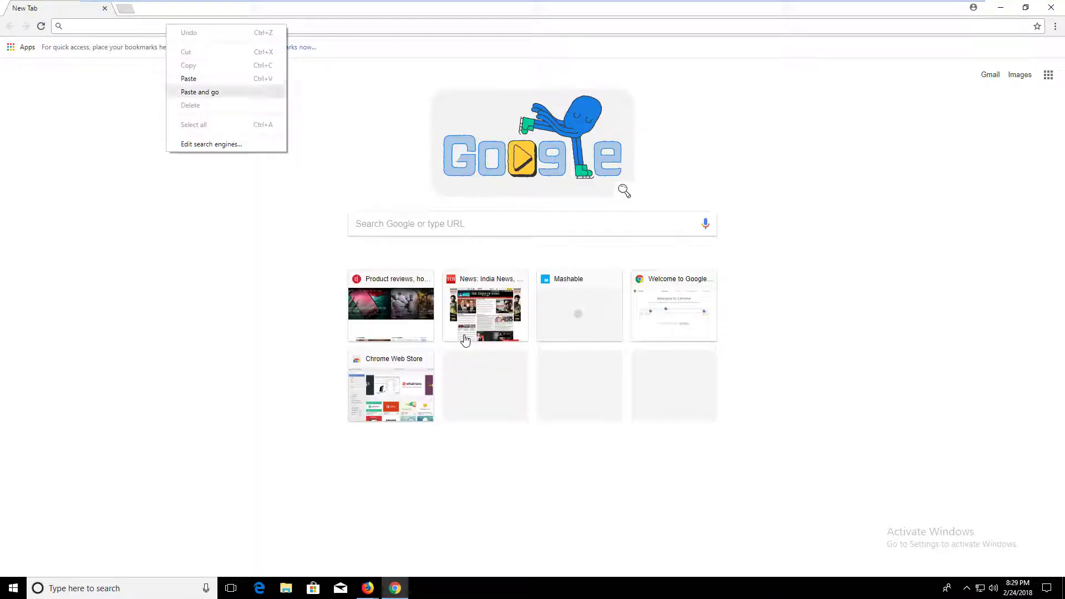
key("Return")
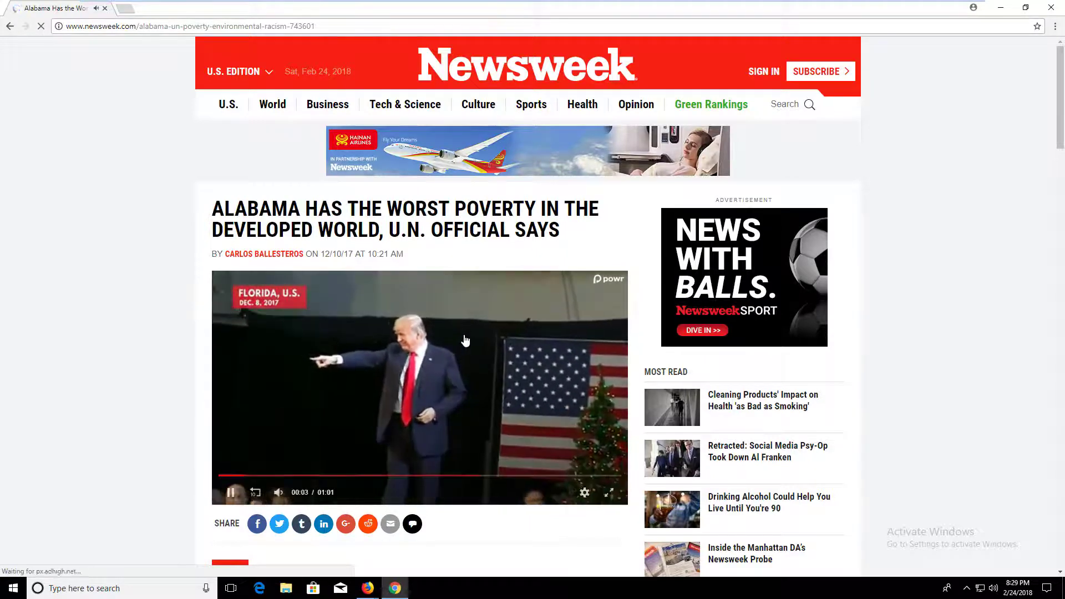
key("alt+f")
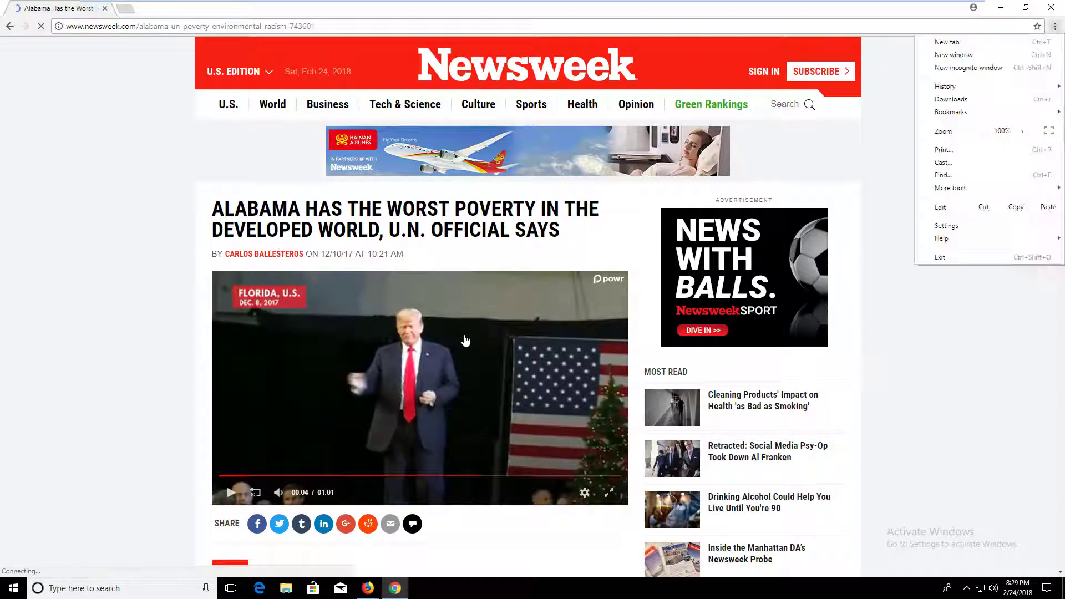
key("Right")
key("Return")
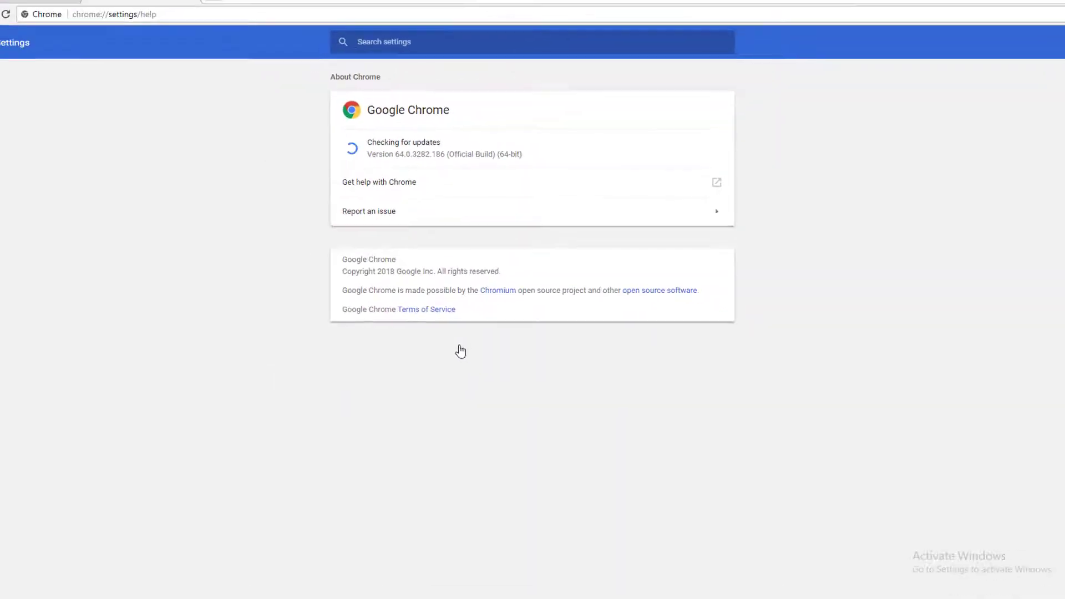
- Return to the Newsweek tab and reload the article so its video autoplays
left_click(58, 8)
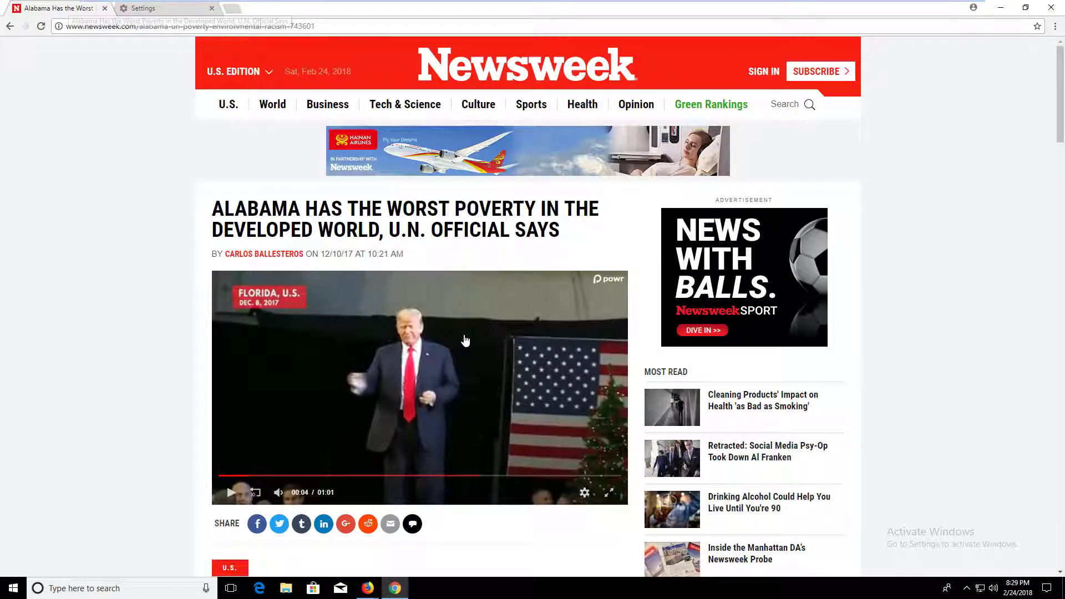
right_click(70, 6)
key("Down")
key("Down")
key("Down")
key("Escape")
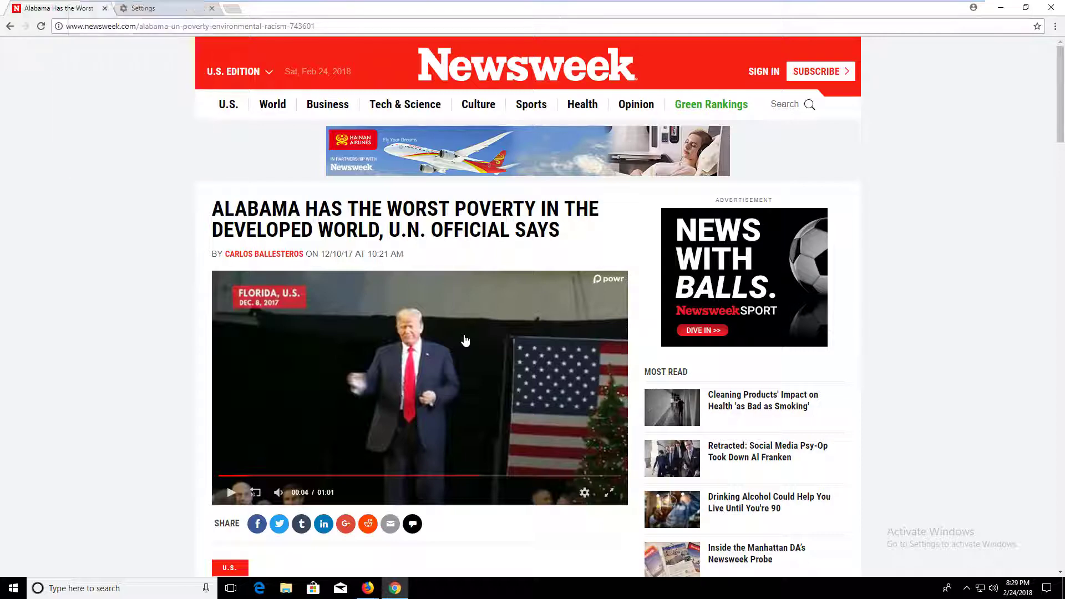
key("F5")
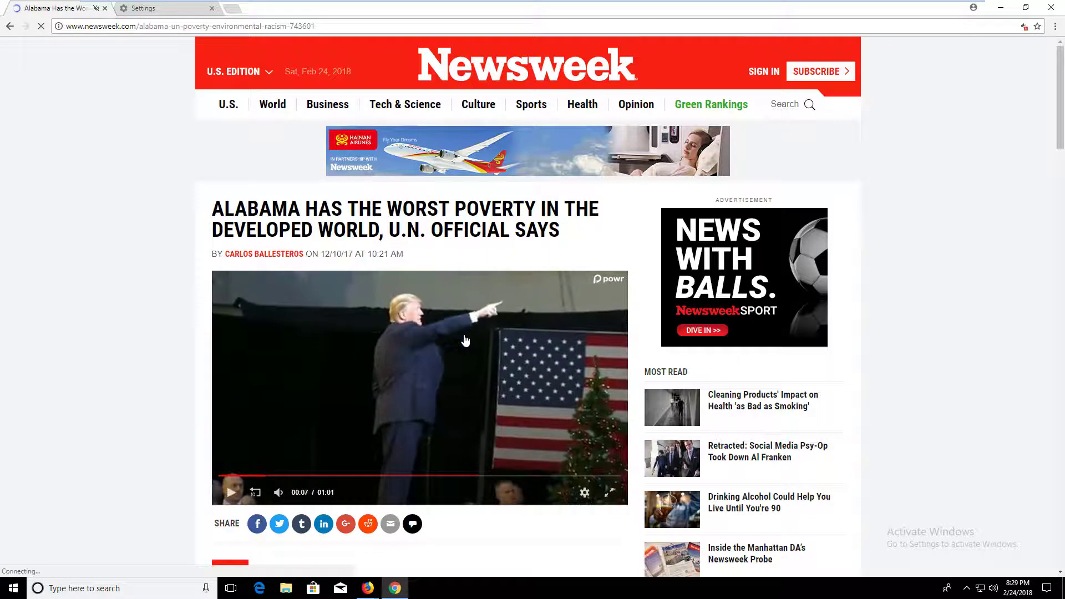
- Load chrome://flags in a new tab and search for 'autoplay'
right_click(74, 9)
key("Down")
key("Down")
key("Down")
key("Down")
key("ctrl+t")
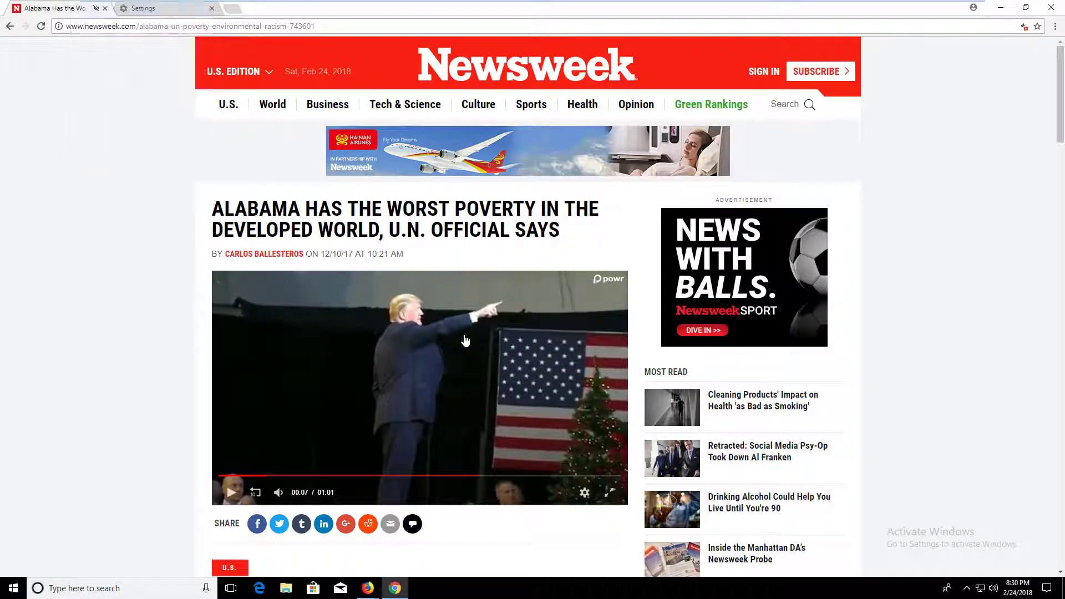
type("chro")
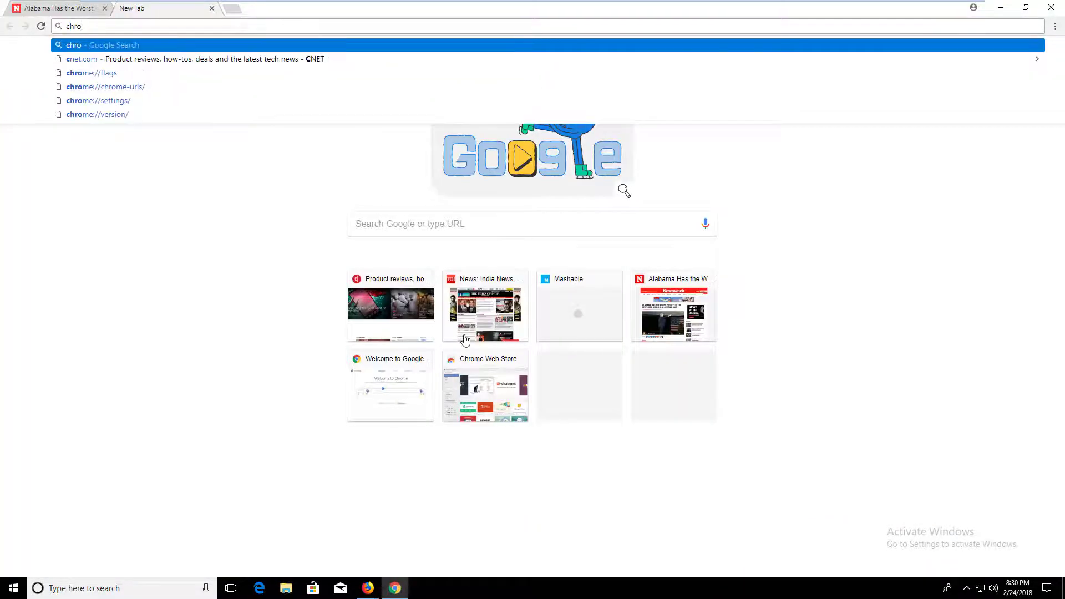
type("me://fla")
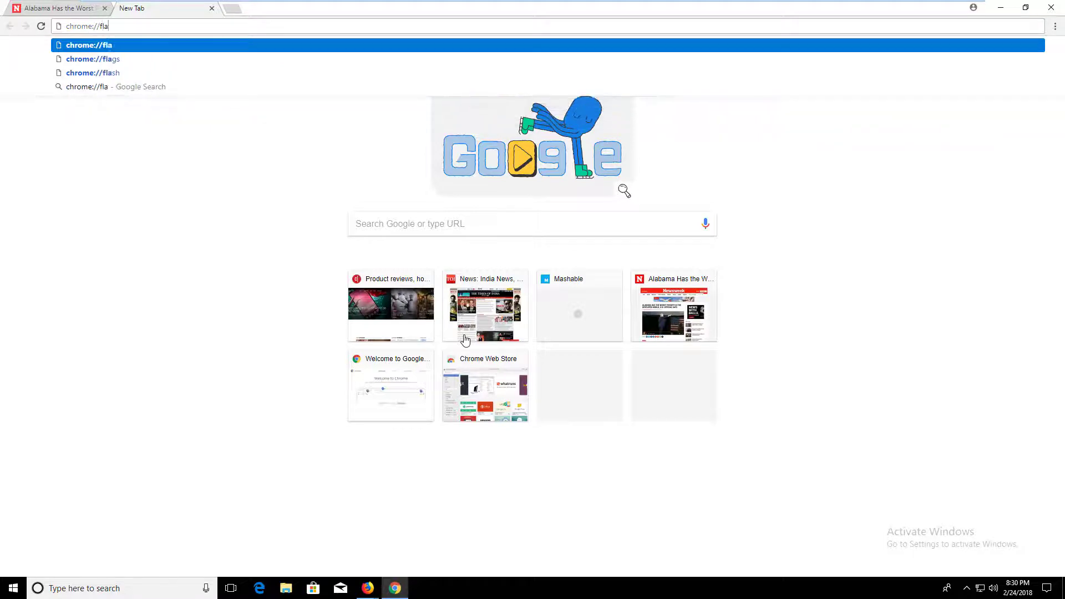
type("gs")
key("Return")
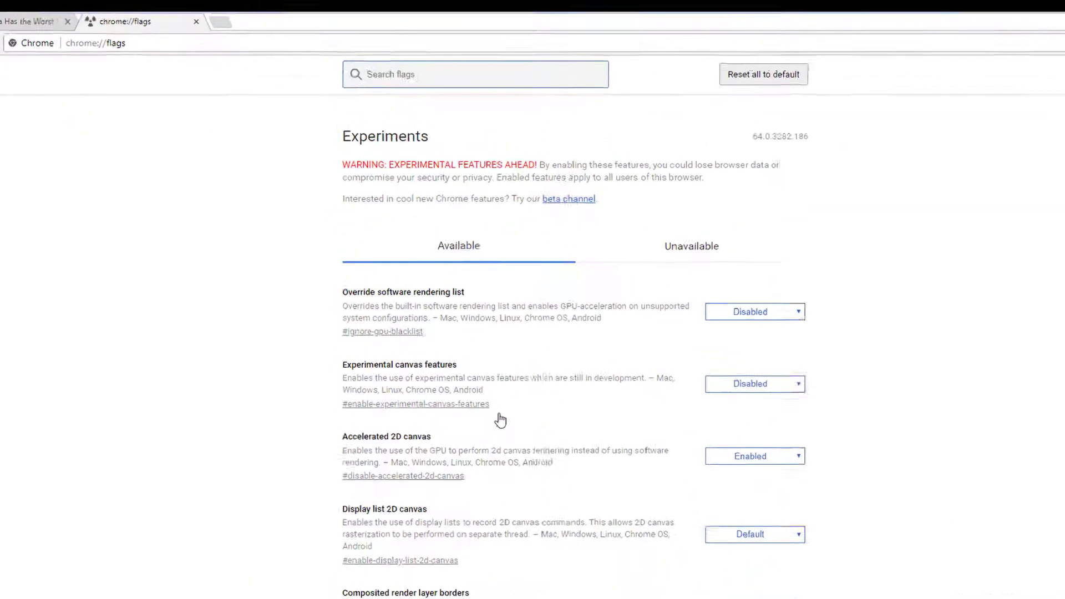
type("au")
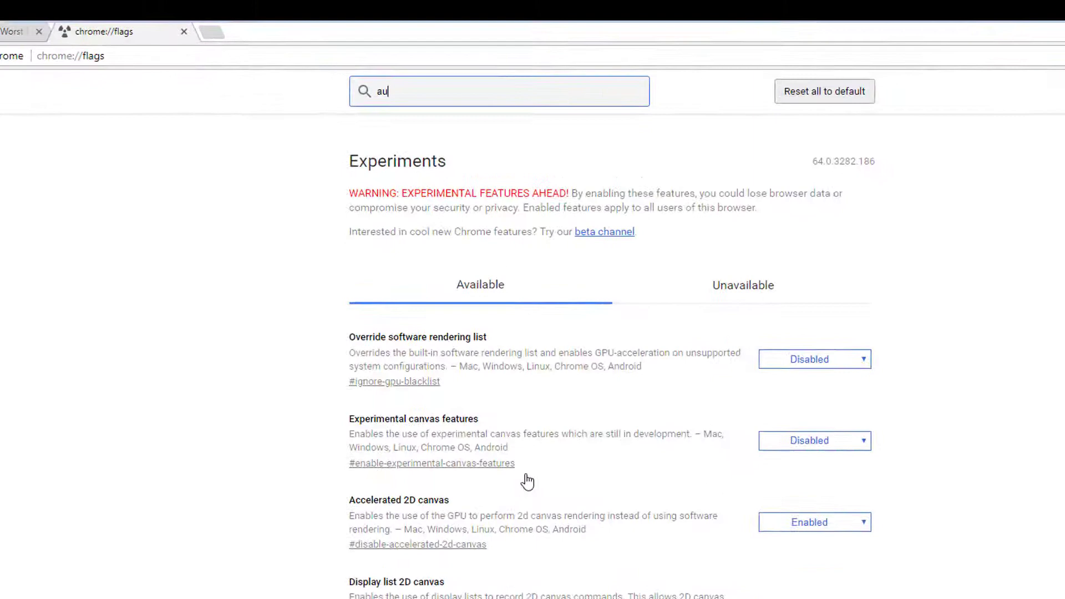
type("toplay")
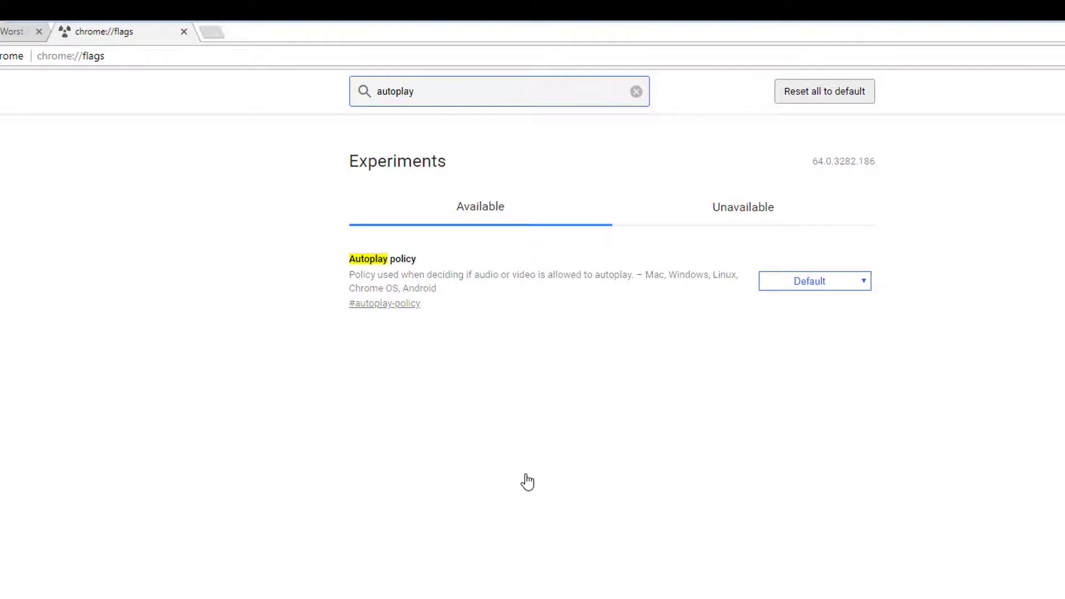
- Choose 'Document user activation is required.' in the Autoplay policy dropdown
key("Tab")
key("alt+Down")
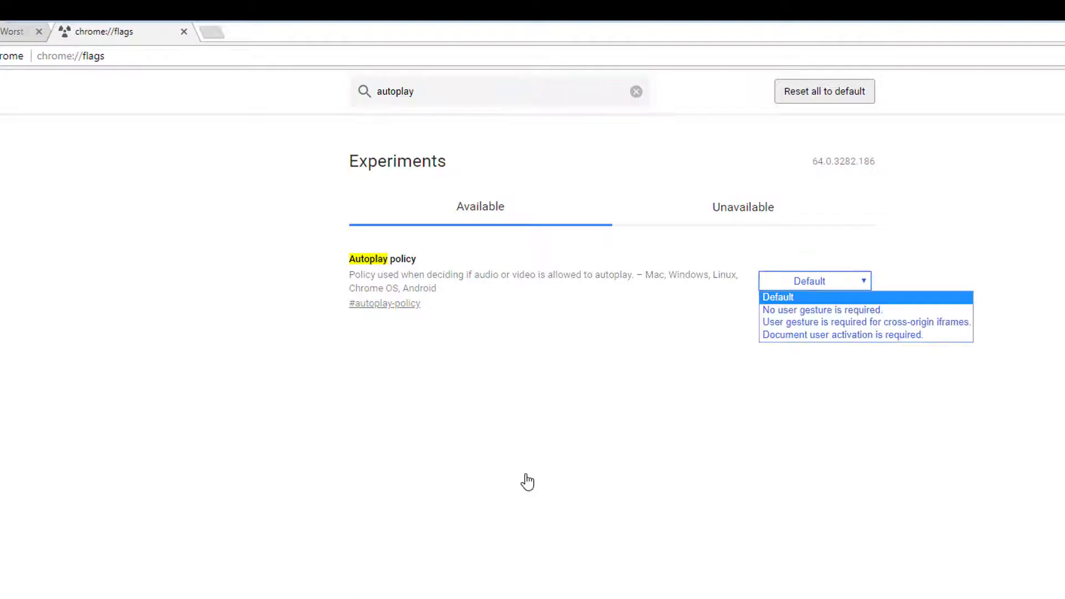
key("Down")
key("Down")
key("Down")
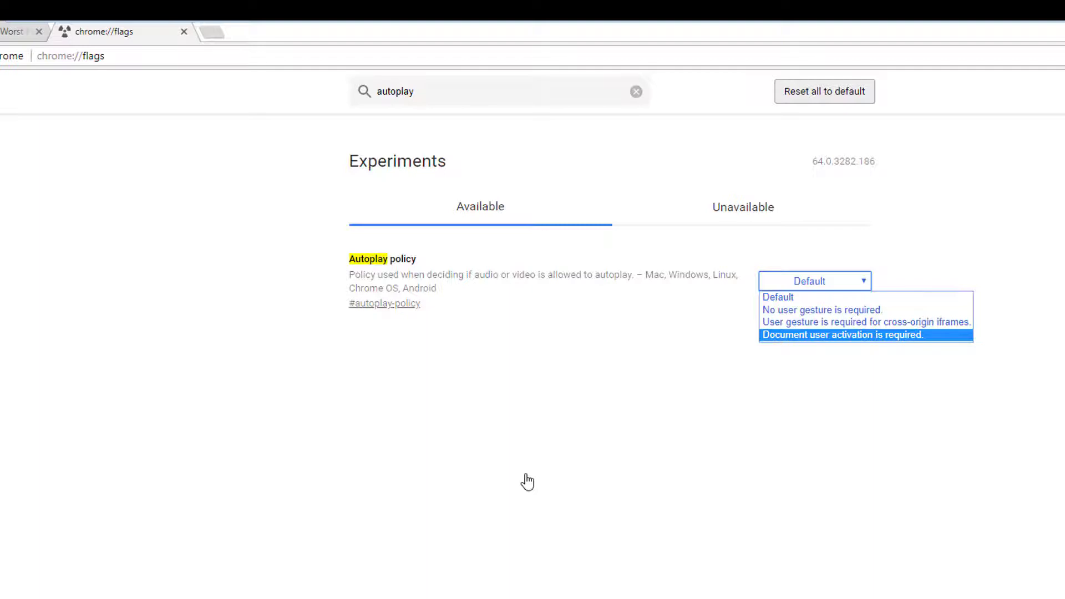
key("Return")
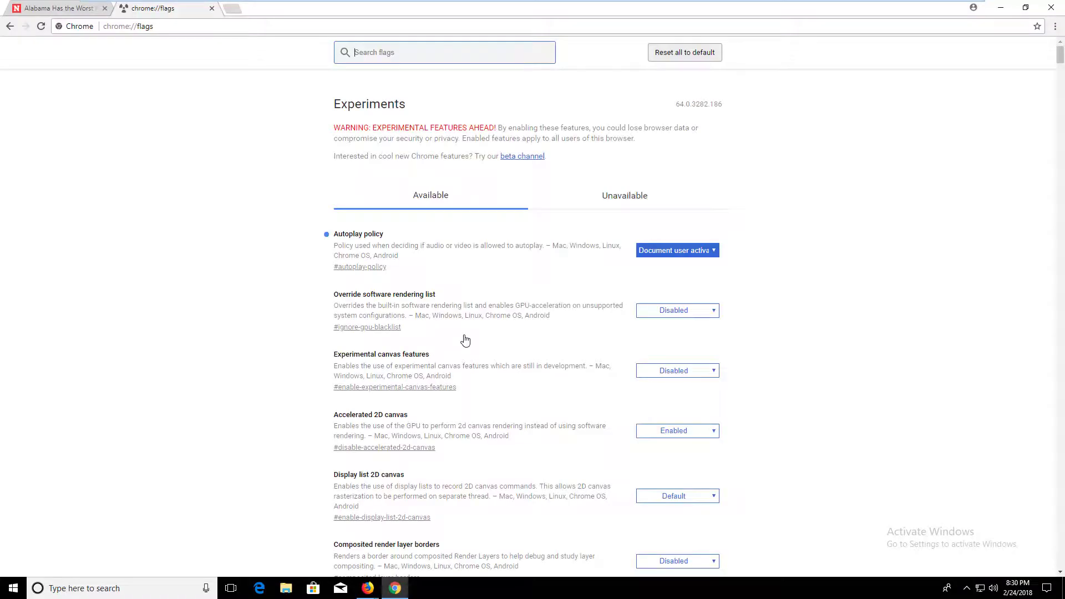
- Switch back to the Newsweek article tab to check its video waits at 00:00
key("ctrl+Tab")
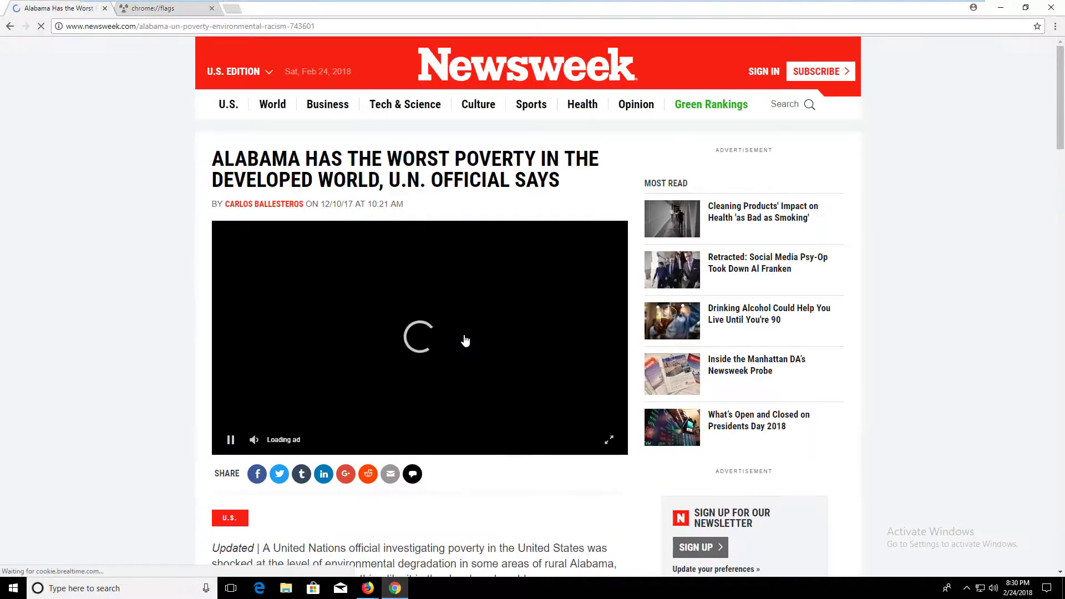